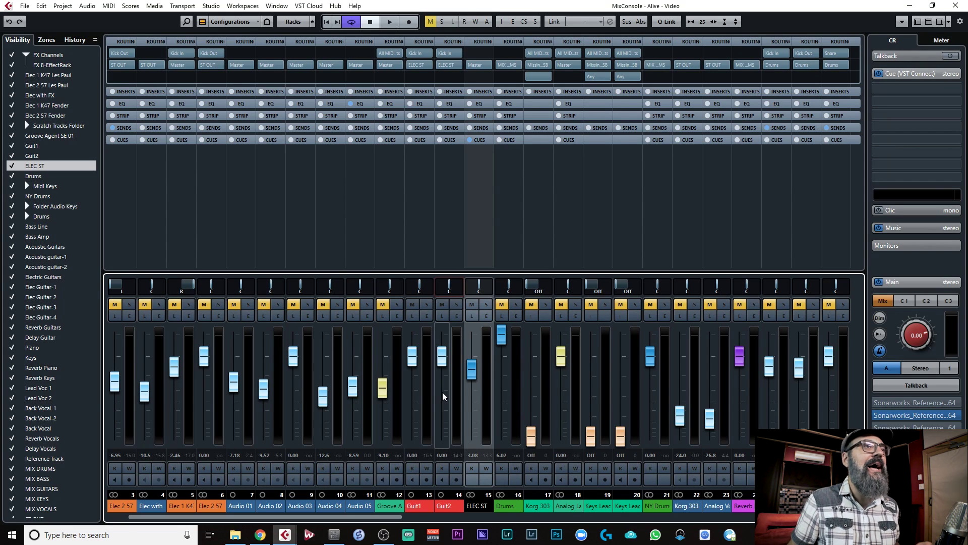
# - Solo the Guit1 channel and audition it
pyautogui.click(426, 304)
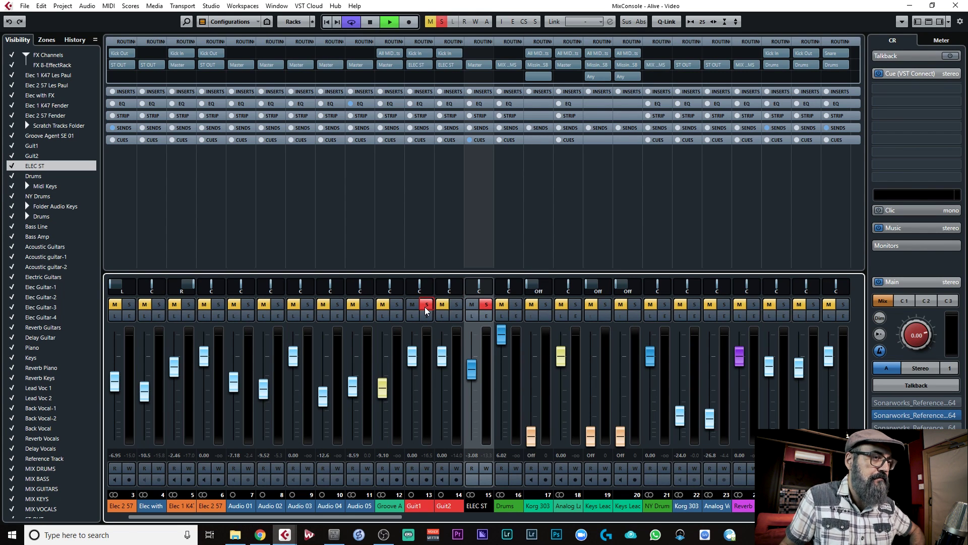
pyautogui.press('space')
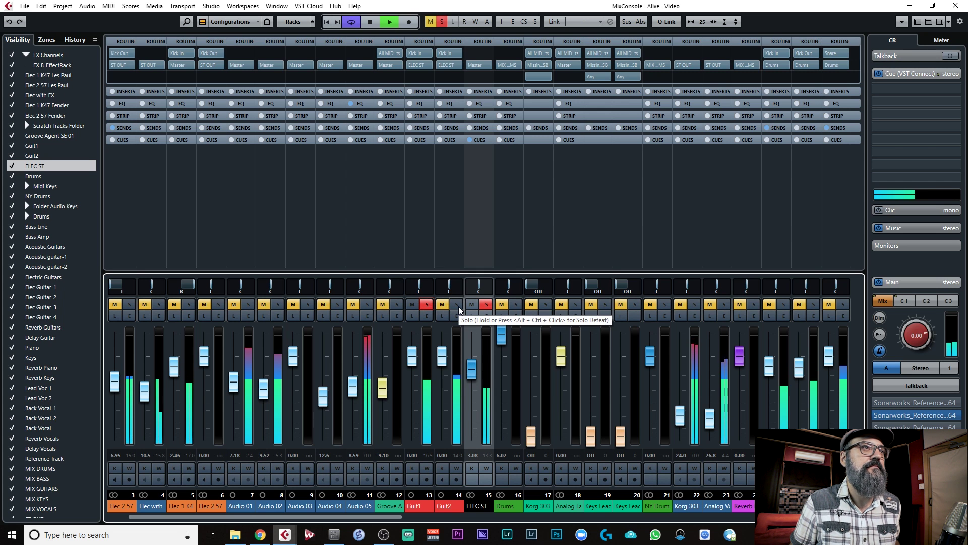
pyautogui.press('space')
# - Audition the Guit2 channel soloed in place of Guit1, and clear its solo after stopping playback
pyautogui.click(427, 304)
pyautogui.click(458, 303)
pyautogui.press('space')
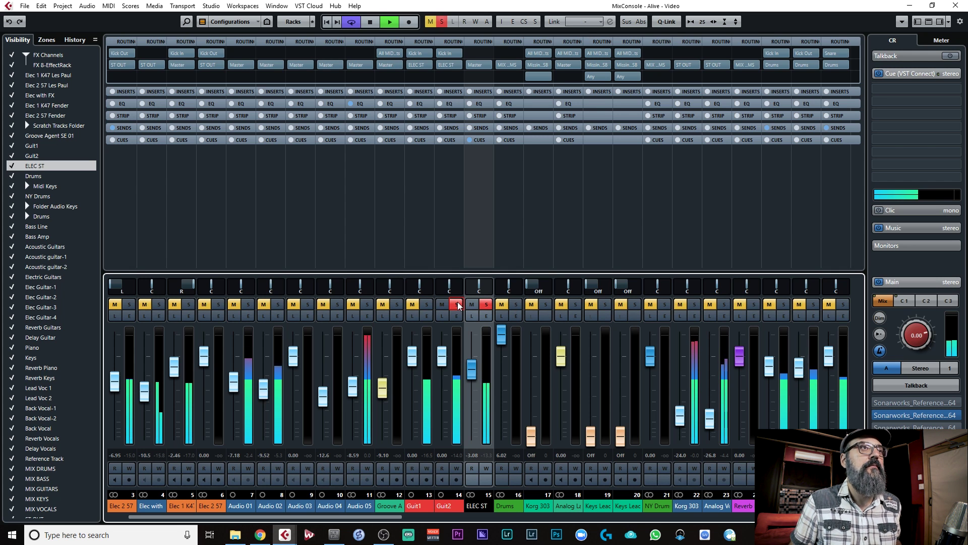
pyautogui.press('space')
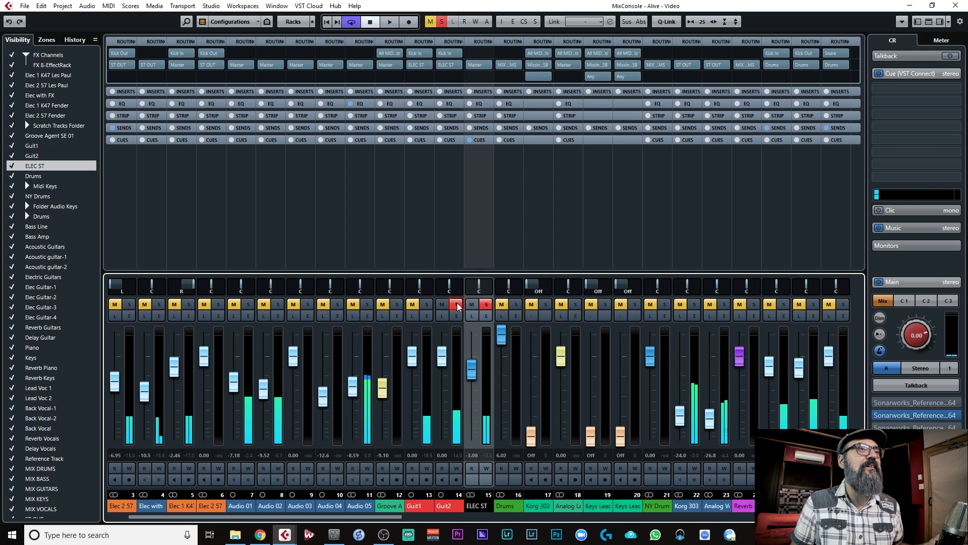
pyautogui.click(457, 303)
# - Pan Guit1 hard left and Guit2 hard right, and play both guitars back
pyautogui.moveTo(422, 290); pyautogui.dragTo(396, 288)
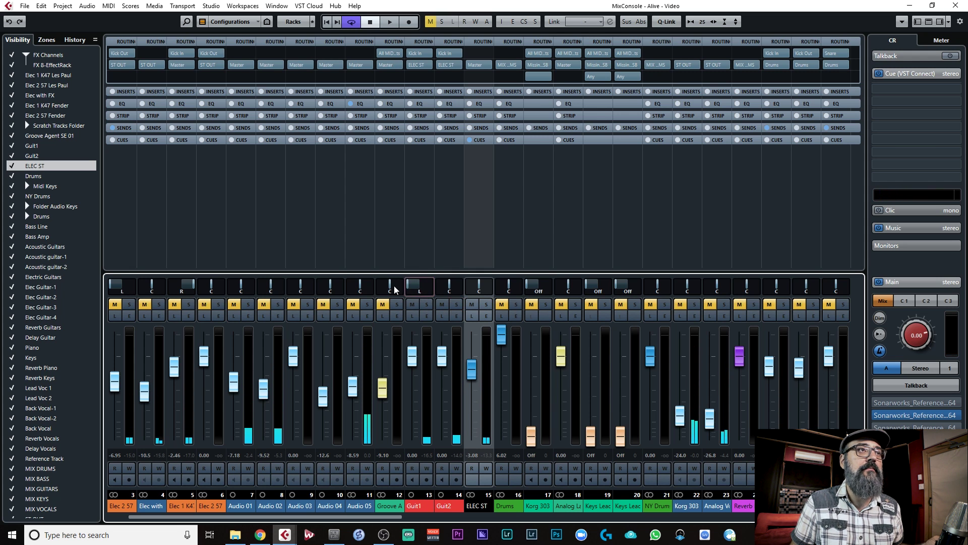
pyautogui.click(450, 288)
pyautogui.moveTo(451, 288); pyautogui.dragTo(461, 288)
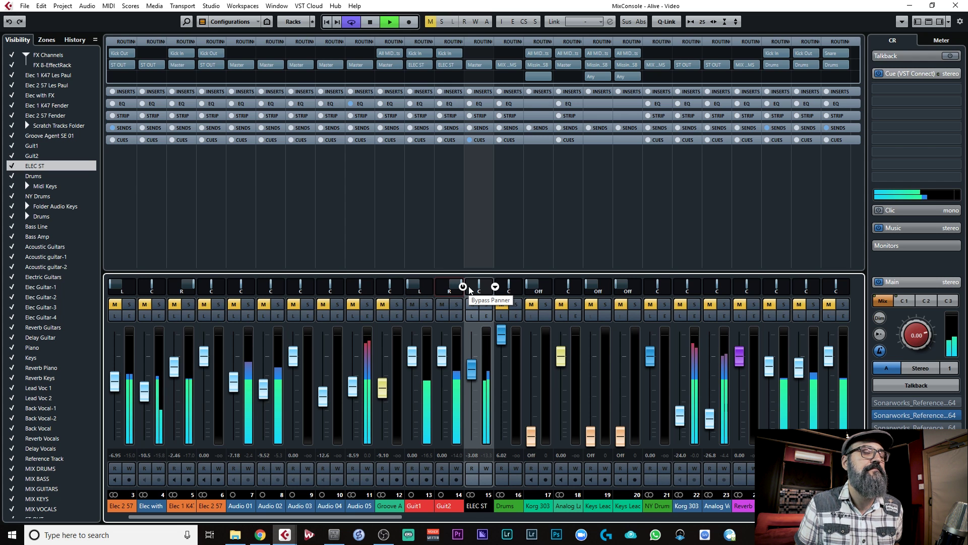
pyautogui.press('space')
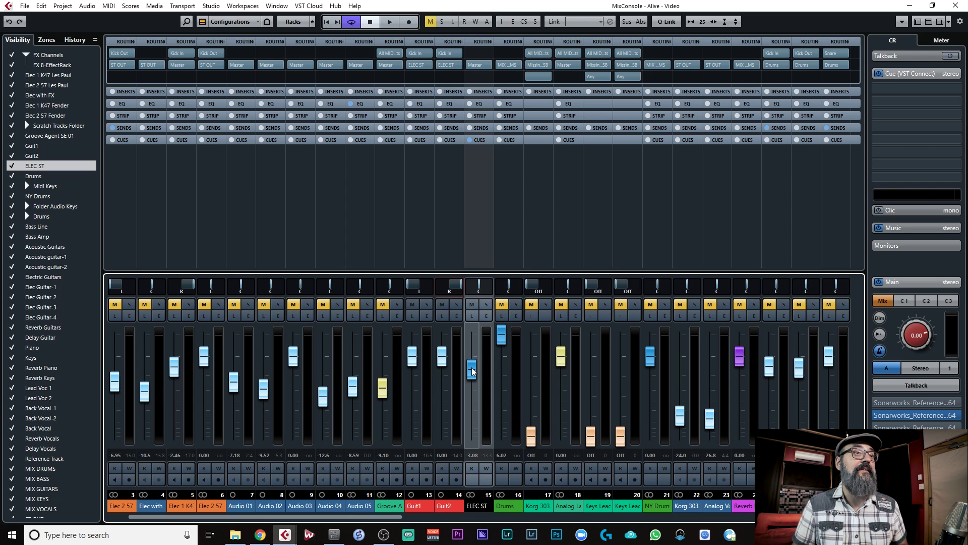
# - Solo the ELEC ST group channel and play the two panned guitars through it
pyautogui.press('space')
pyautogui.click(486, 304)
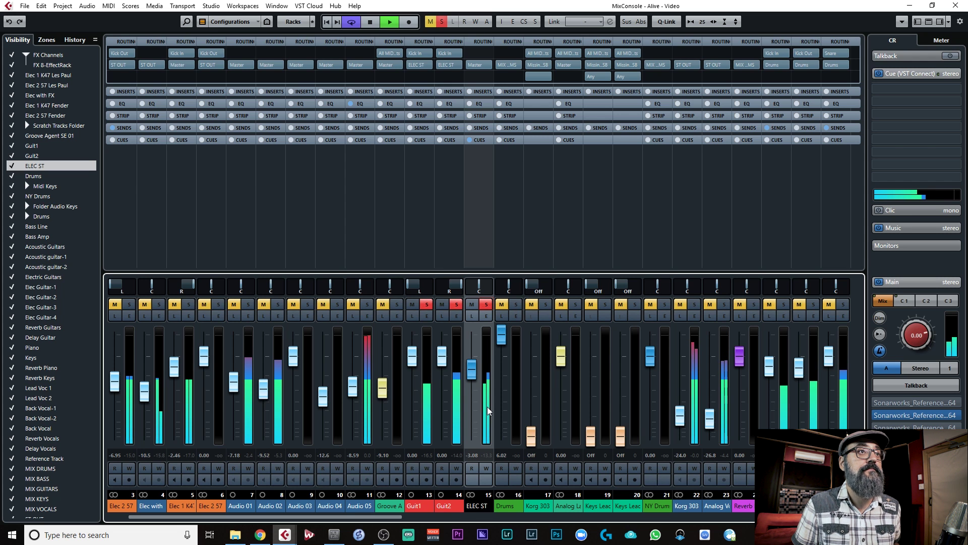
pyautogui.press('space')
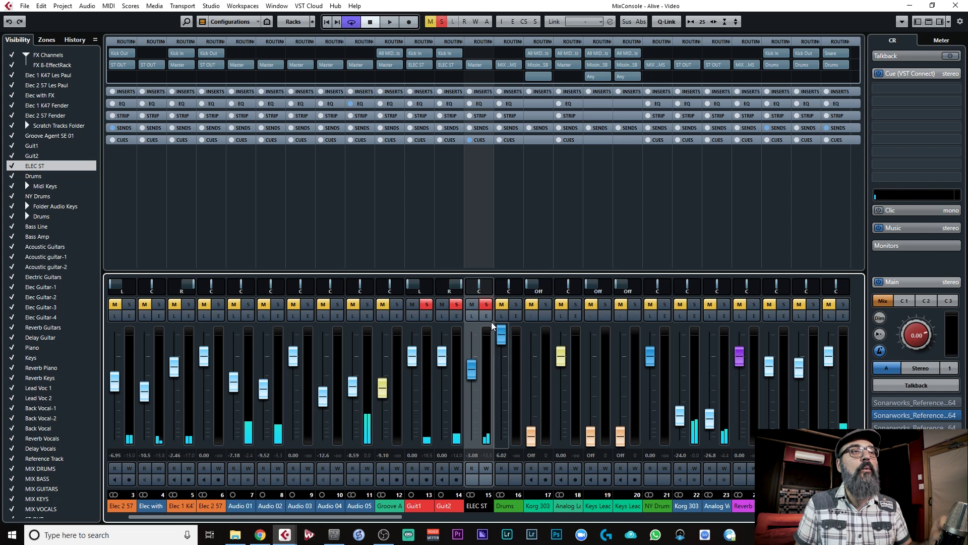
# - Pan the ELEC ST group hard left with its balance panner and audition the result
pyautogui.moveTo(474, 288)
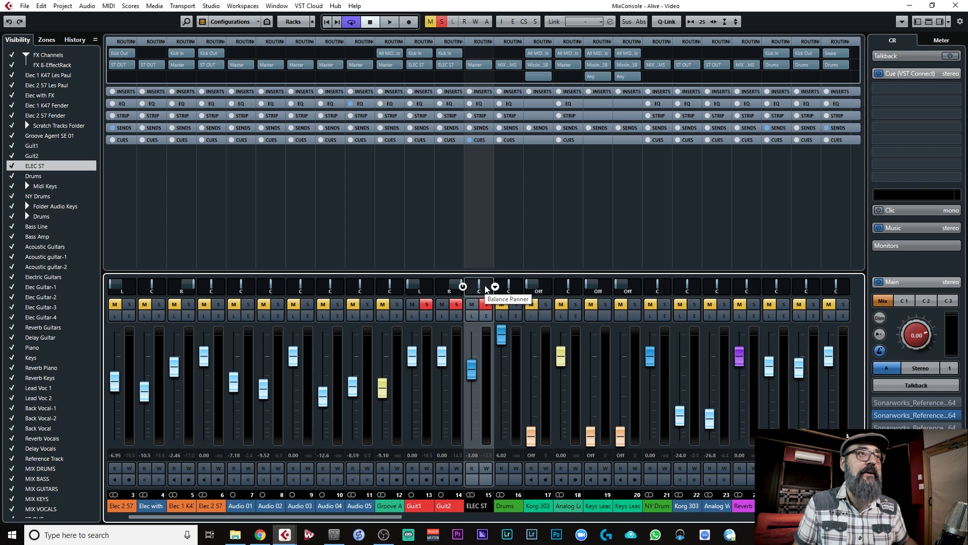
pyautogui.press('space')
pyautogui.moveTo(479, 285); pyautogui.dragTo(474, 294)
pyautogui.press('space')
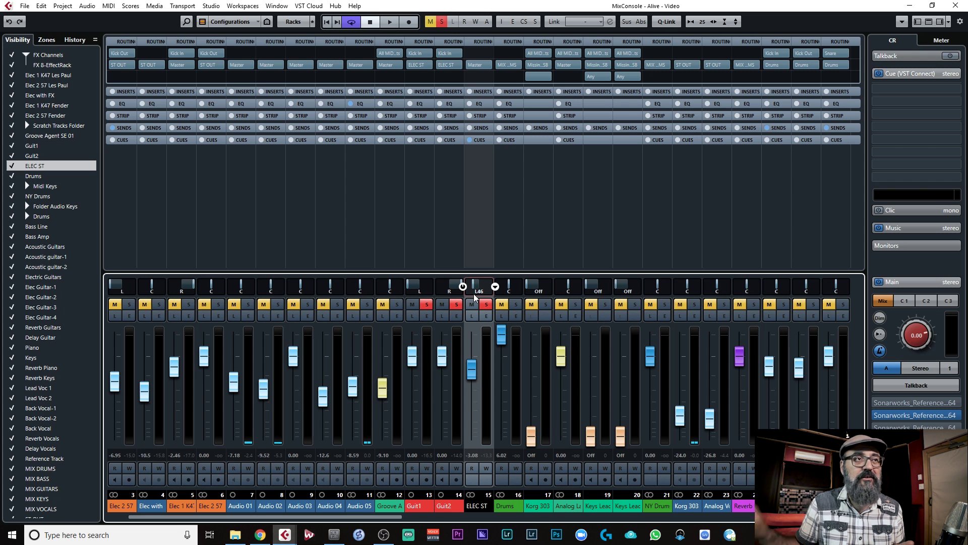
pyautogui.press('space')
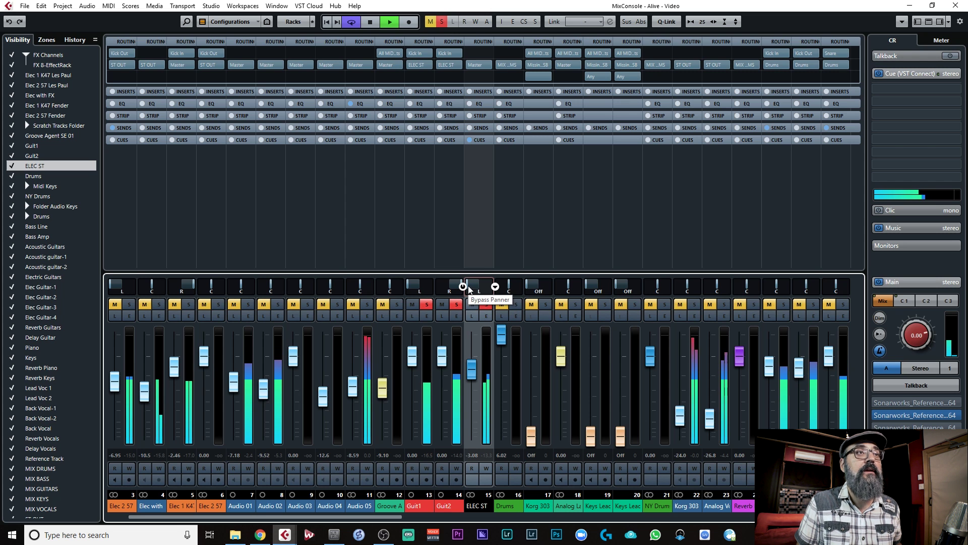
pyautogui.press('space')
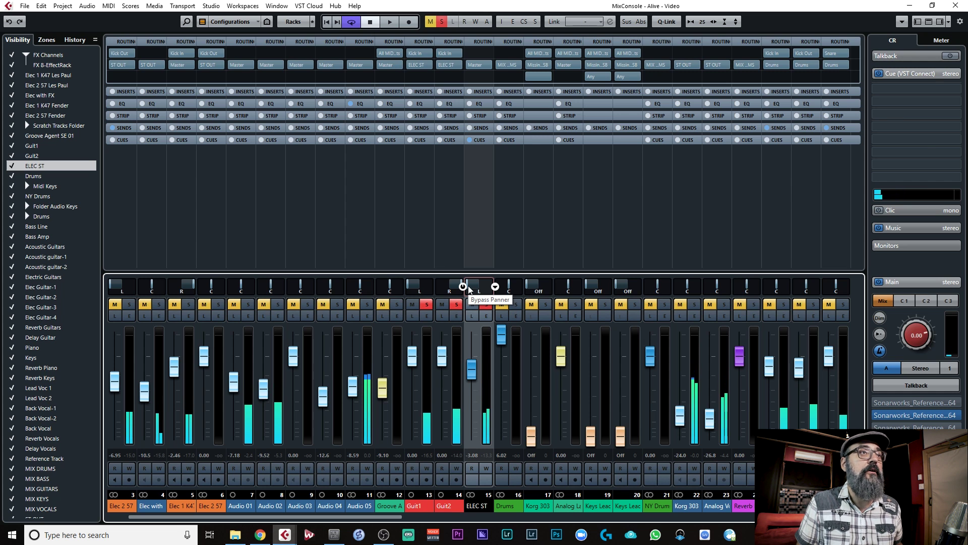
# - Pan the ELEC ST group hard right, listen to it, and return the balance to center
pyautogui.moveTo(471, 289); pyautogui.dragTo(491, 289)
pyautogui.press('space')
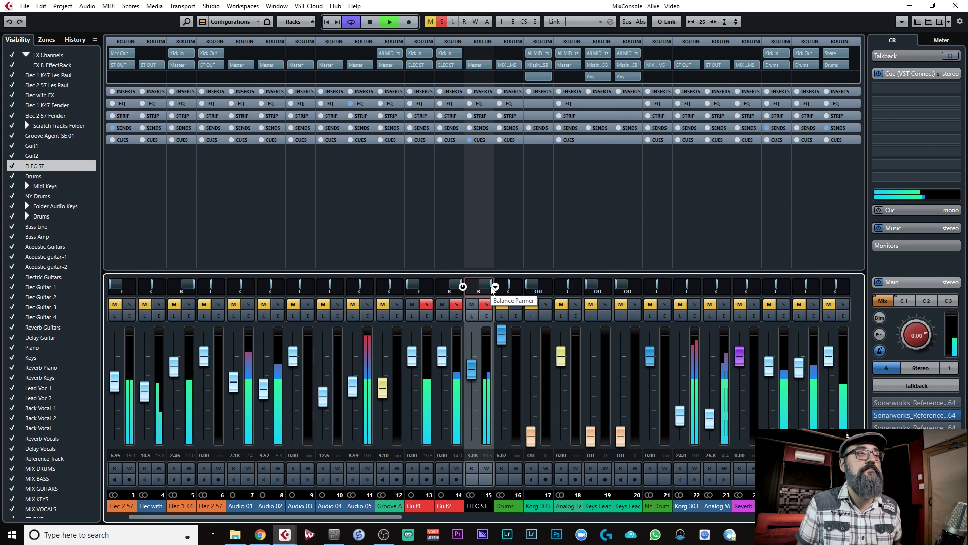
pyautogui.moveTo(486, 288)
pyautogui.mouseDown()
pyautogui.moveTo(470, 288)
pyautogui.moveTo(478, 288)
pyautogui.mouseUp()
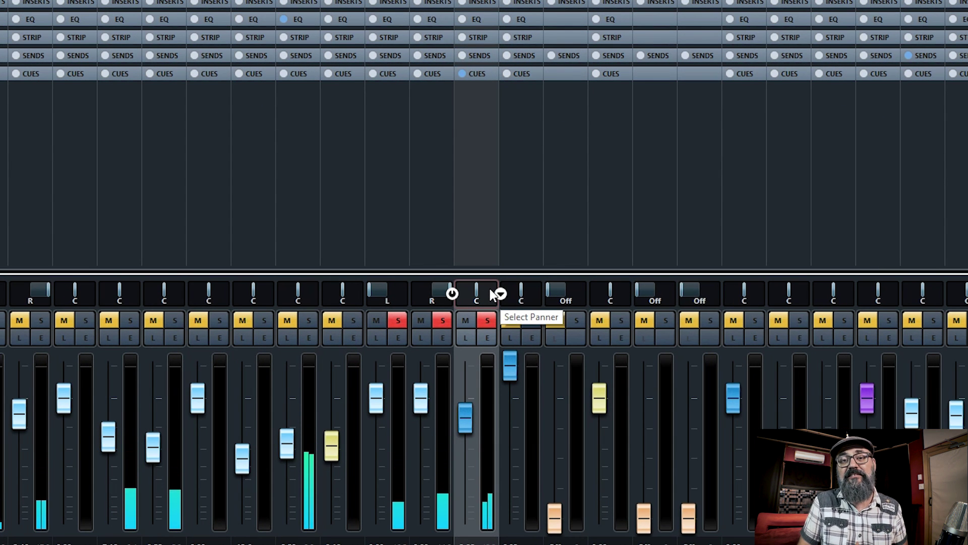
# - Switch the ELEC ST channel to the Stereo Combined Panner and play the guitars
pyautogui.click(496, 294)
pyautogui.click(495, 289)
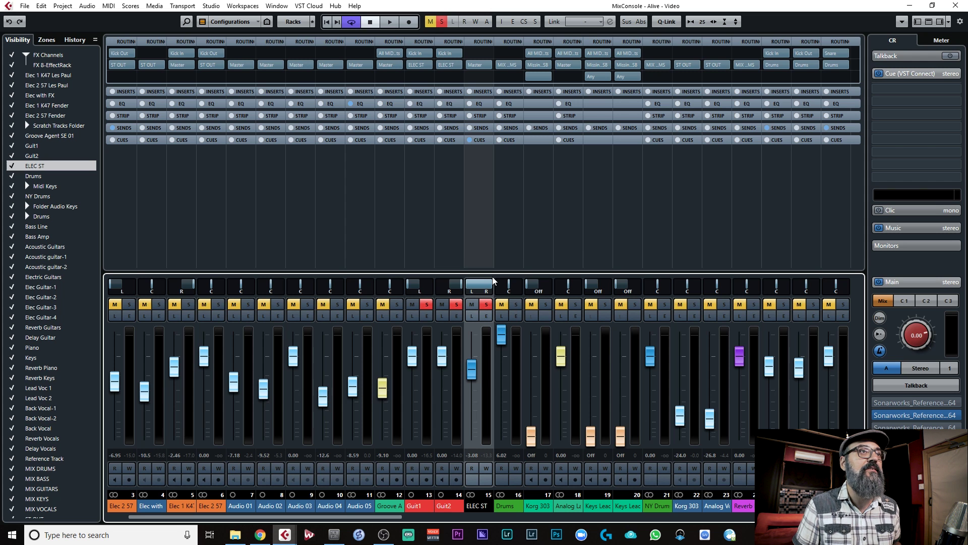
pyautogui.press('space')
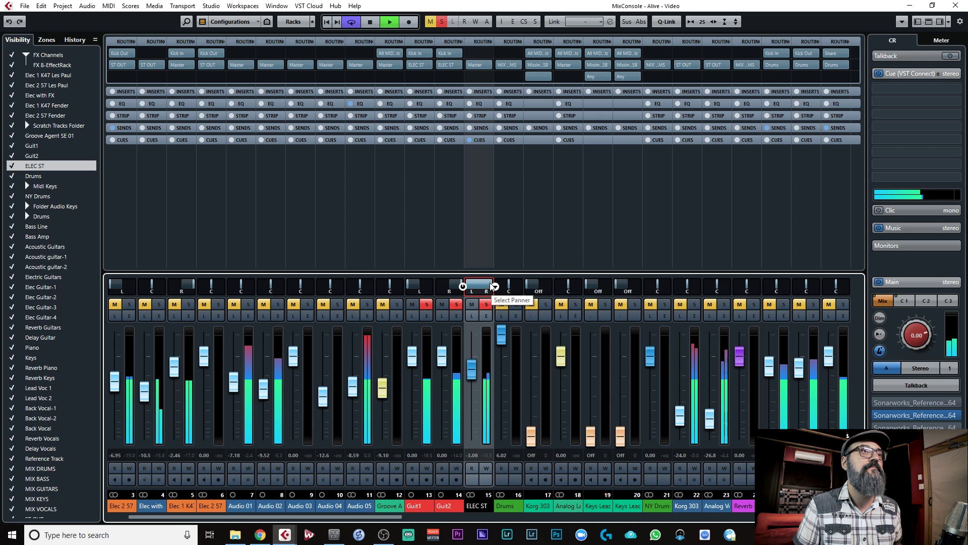
# - Narrow the ELEC ST combined panner to about L52 and R59 and audition the reduced stereo width
pyautogui.moveTo(485, 286)
pyautogui.mouseDown()
pyautogui.moveTo(454, 285)
pyautogui.moveTo(490, 289)
pyautogui.moveTo(474, 288)
pyautogui.mouseUp()
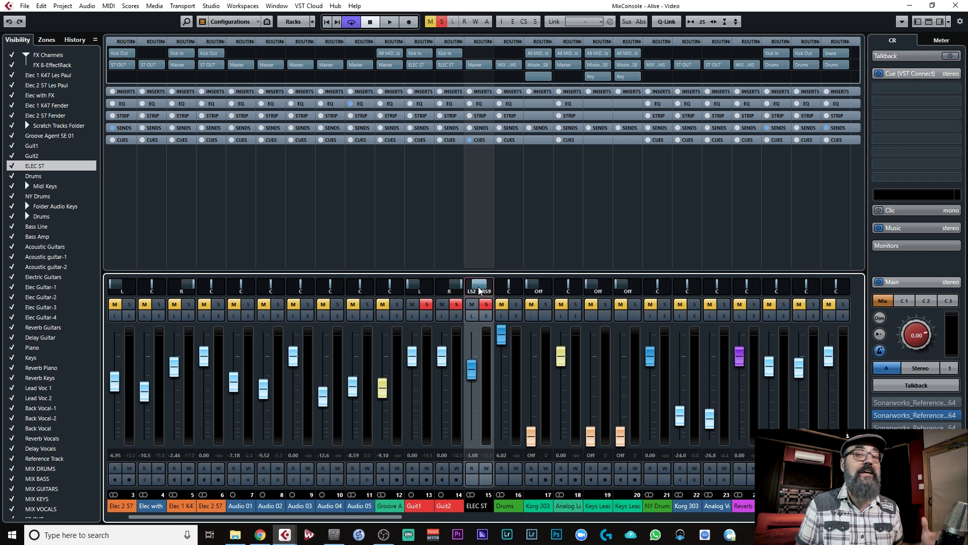
pyautogui.moveTo(477, 287)
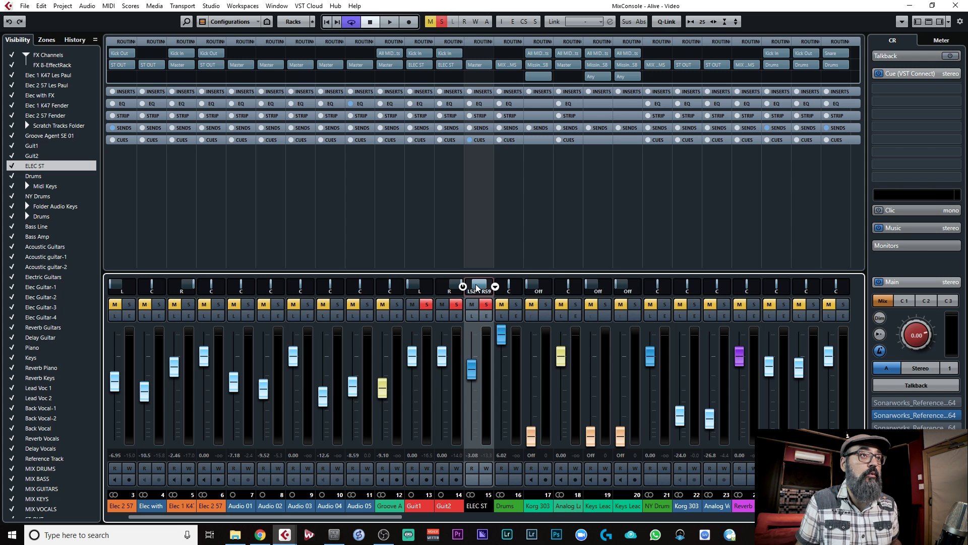
pyautogui.press('space')
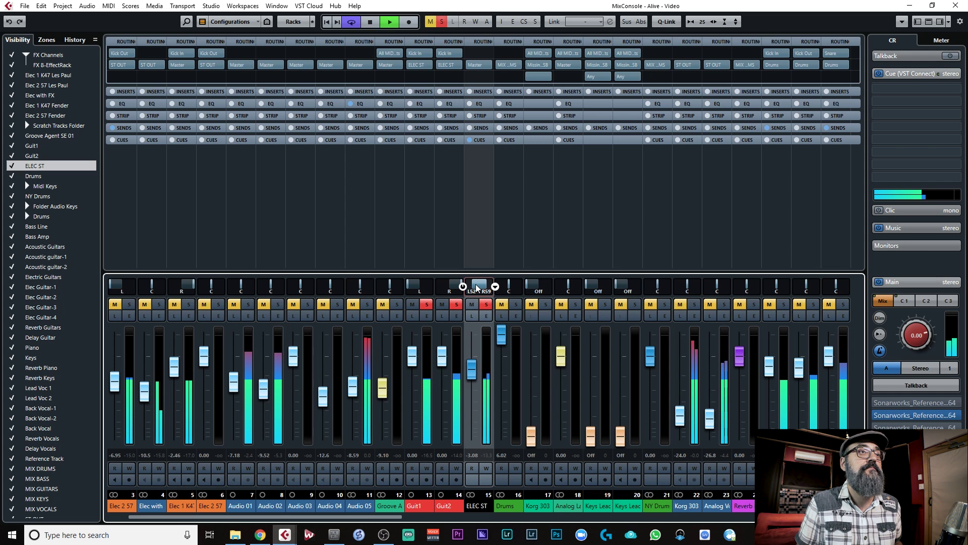
pyautogui.press('space')
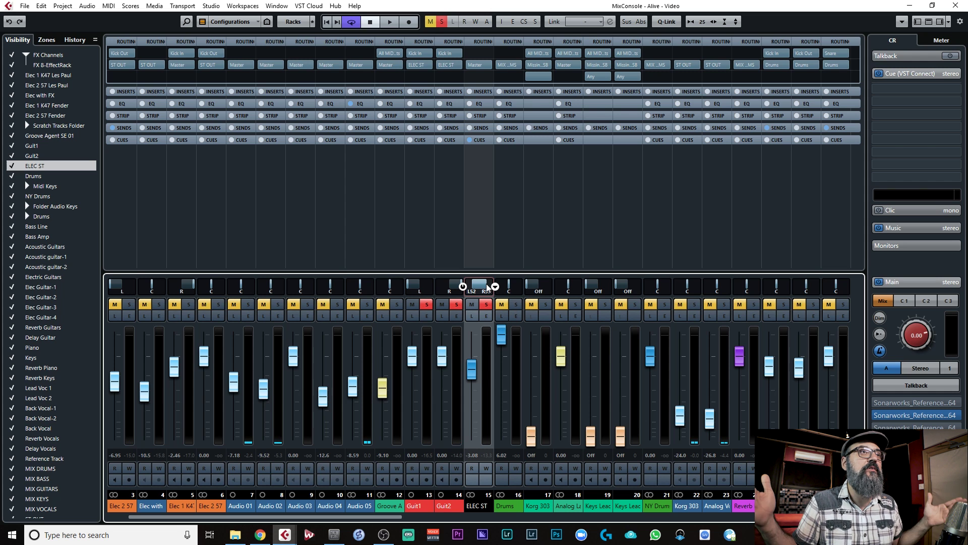
# - Adjust the ELEC ST combined panner during playback, shifting its stereo image right to R17 and full R
pyautogui.press('space')
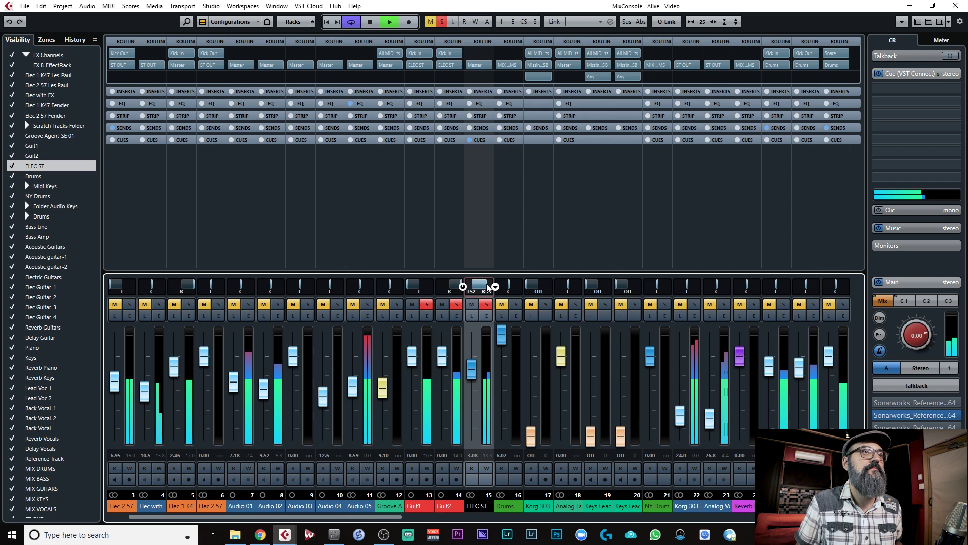
pyautogui.moveTo(475, 288); pyautogui.dragTo(476, 260)
pyautogui.keyDown('ctrl'); pyautogui.click(480, 285); pyautogui.keyUp('ctrl')
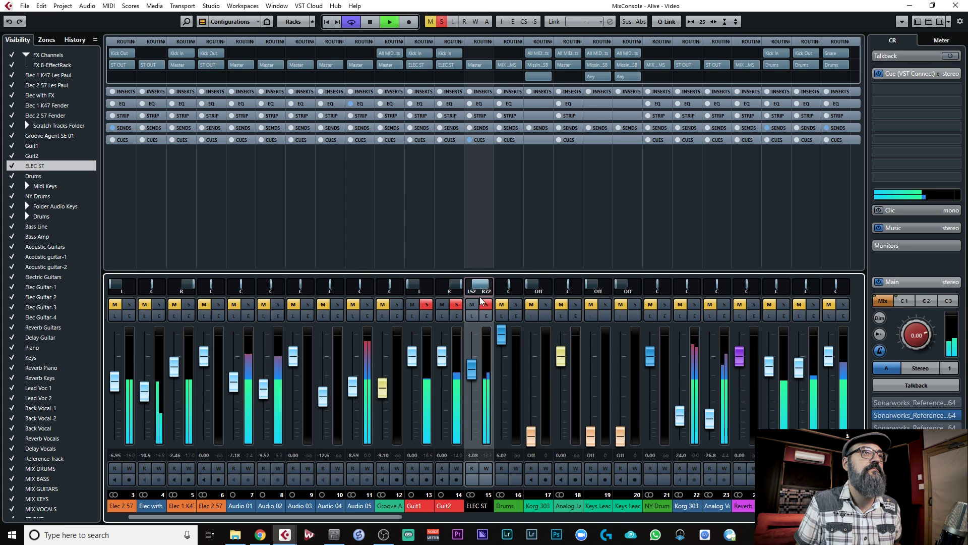
pyautogui.moveTo(479, 286); pyautogui.dragTo(476, 255)
pyautogui.press('space')
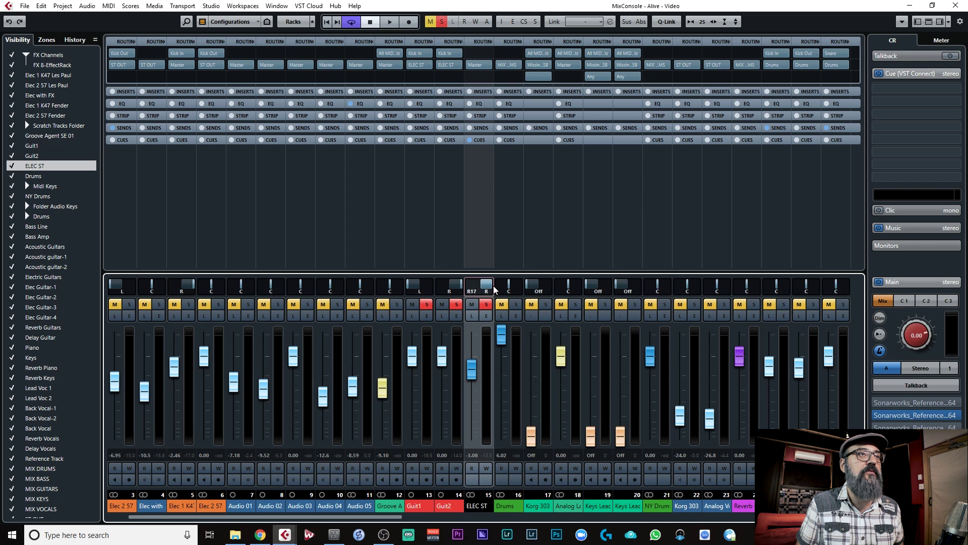
# - Restore the ELEC ST panner to full stereo width, swap its sides to R and L, and play back
pyautogui.moveTo(480, 284); pyautogui.dragTo(459, 294)
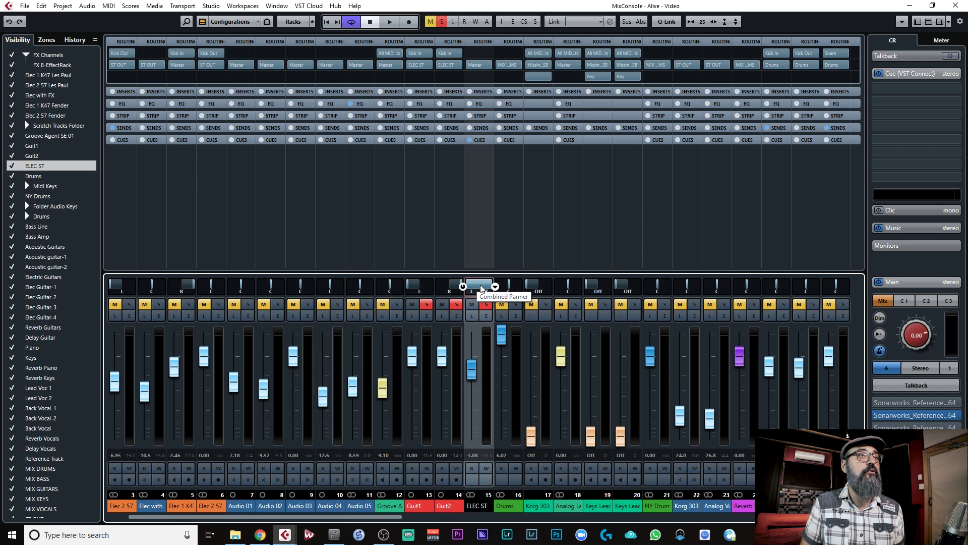
pyautogui.moveTo(480, 261); pyautogui.dragTo(479, 231)
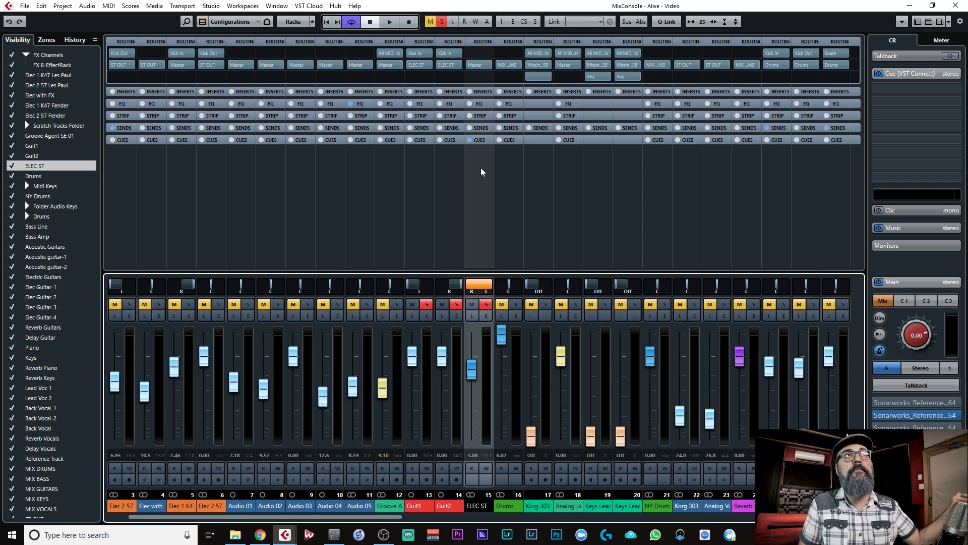
pyautogui.press('space')
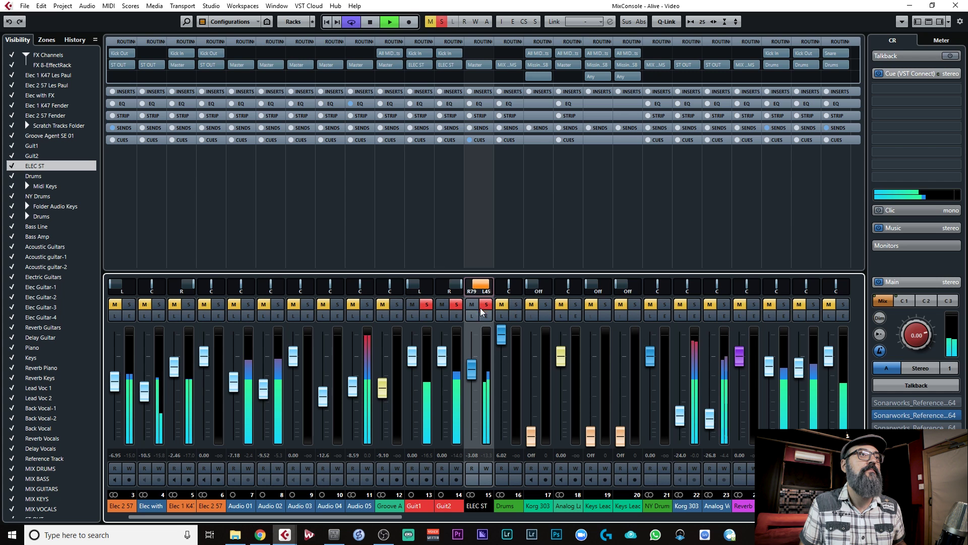
# - Collapse the ELEC ST combined panner to center on both sides and audition the mono result
pyautogui.moveTo(480, 446)
pyautogui.mouseDown()
pyautogui.moveTo(470, 231)
pyautogui.moveTo(473, 415)
pyautogui.moveTo(477, 335)
pyautogui.moveTo(465, 267)
pyautogui.moveTo(468, 384)
pyautogui.moveTo(477, 435)
pyautogui.mouseUp()
pyautogui.press('space')
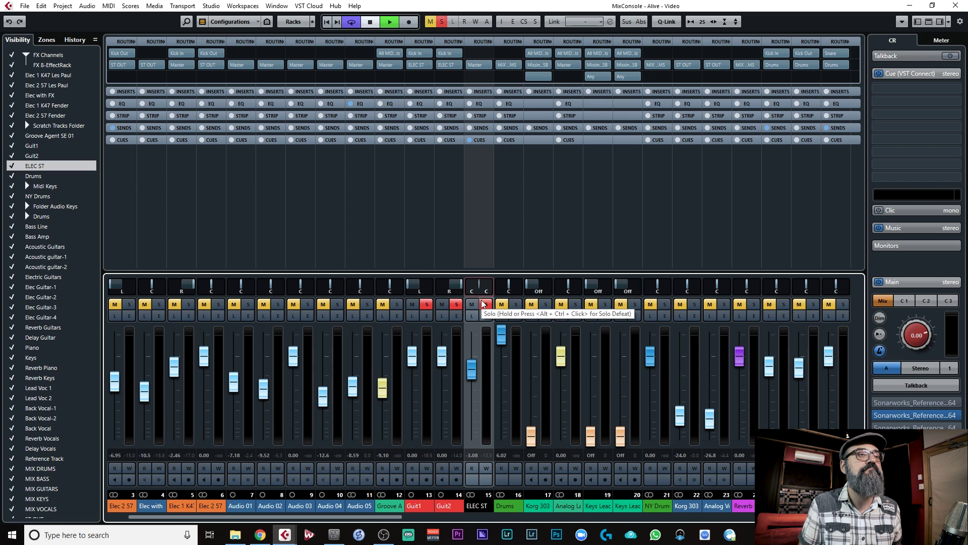
pyautogui.press('space')
pyautogui.press('space')
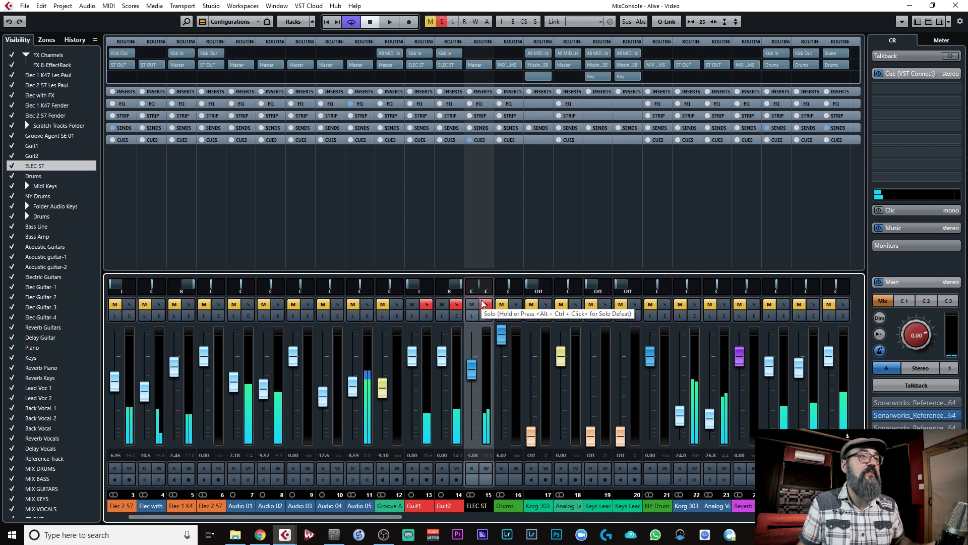